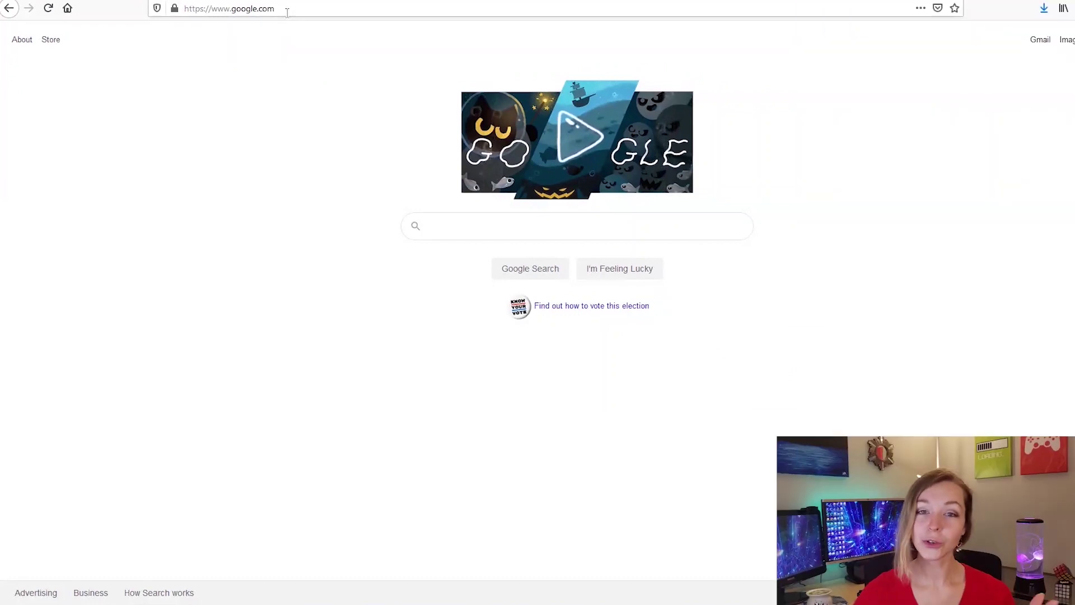
Step: Load beatsaberquest.com in Firefox and go to its Playlist Editor Pro page
{"action": "left_click", "coordinate": [288, 12]}
{"action": "type", "text": "http://beatsaberquest.com/"}
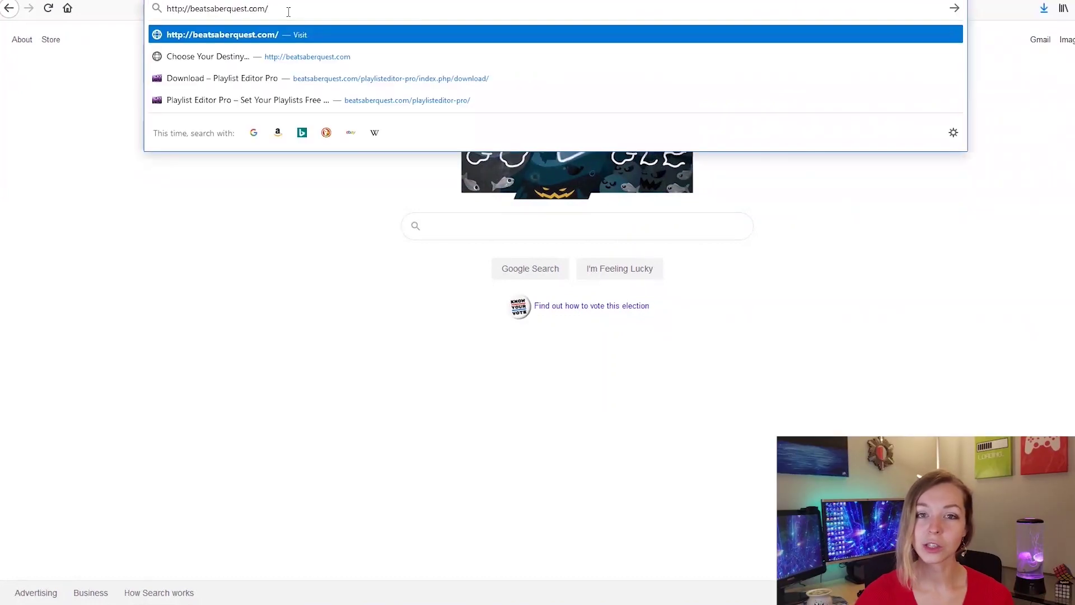
{"action": "left_click", "coordinate": [274, 36]}
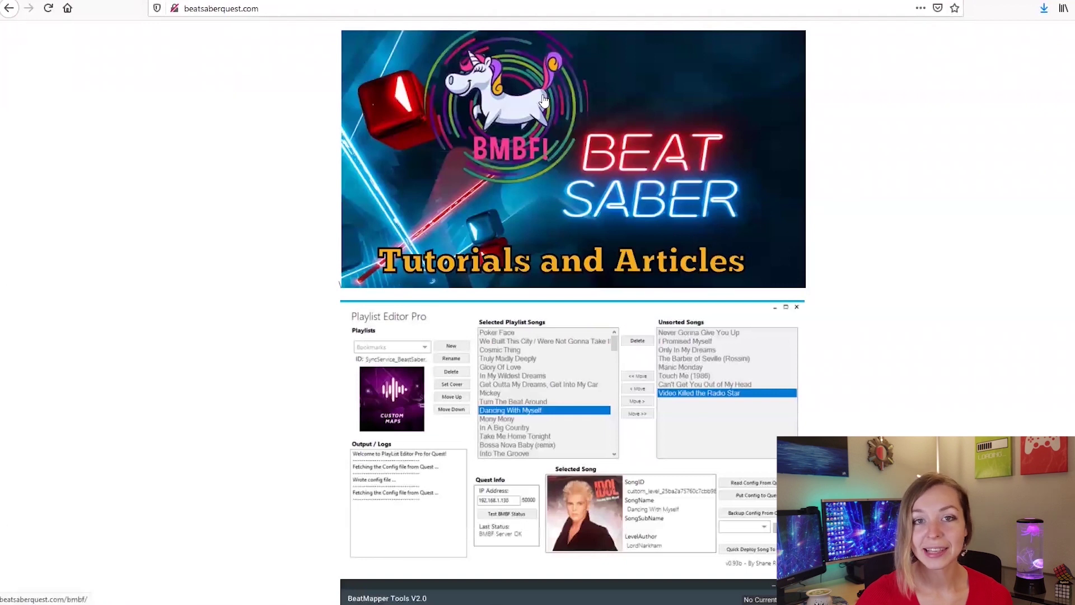
{"action": "left_click", "coordinate": [625, 323]}
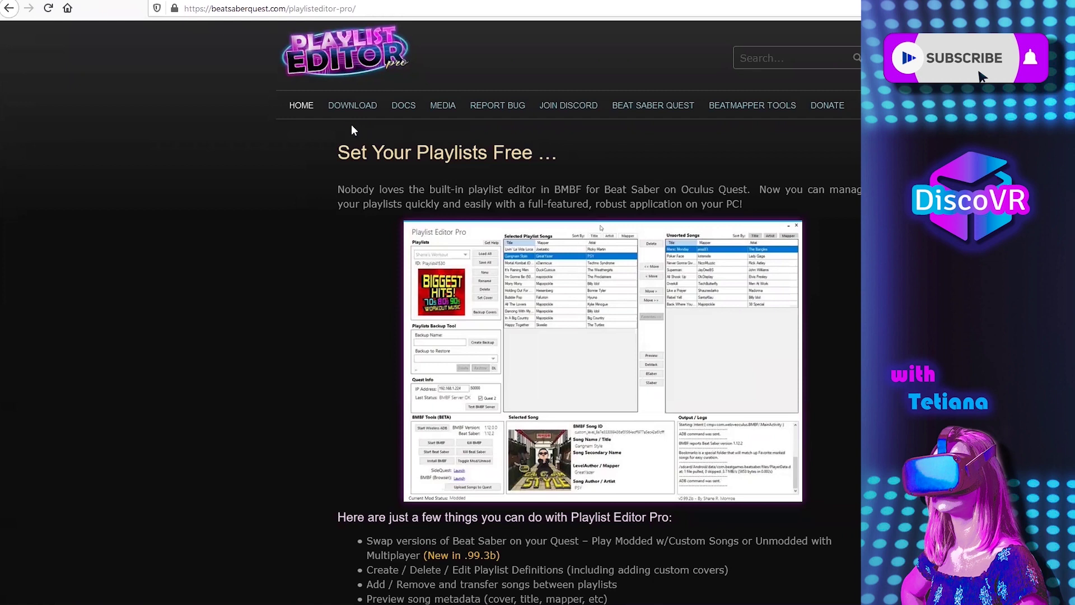
Step: Download playlisteditorprov0993b.zip from the site's download page
{"action": "left_click", "coordinate": [351, 108]}
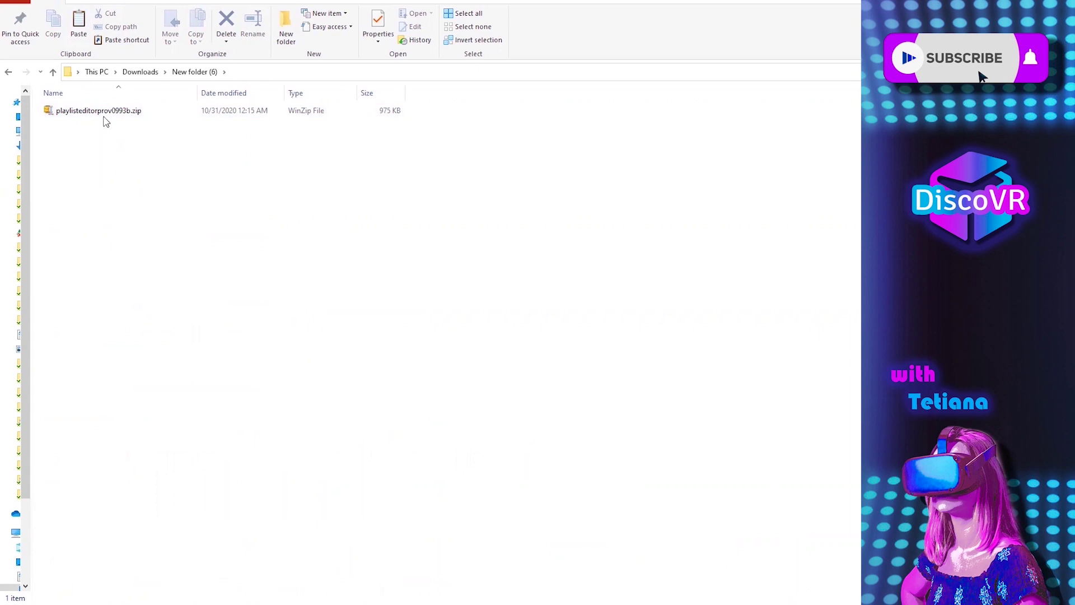
Step: Extract the zip to playlisteditorprov0993b\ and launch PlayListEditorPro.exe from that folder
{"action": "right_click", "coordinate": [104, 113]}
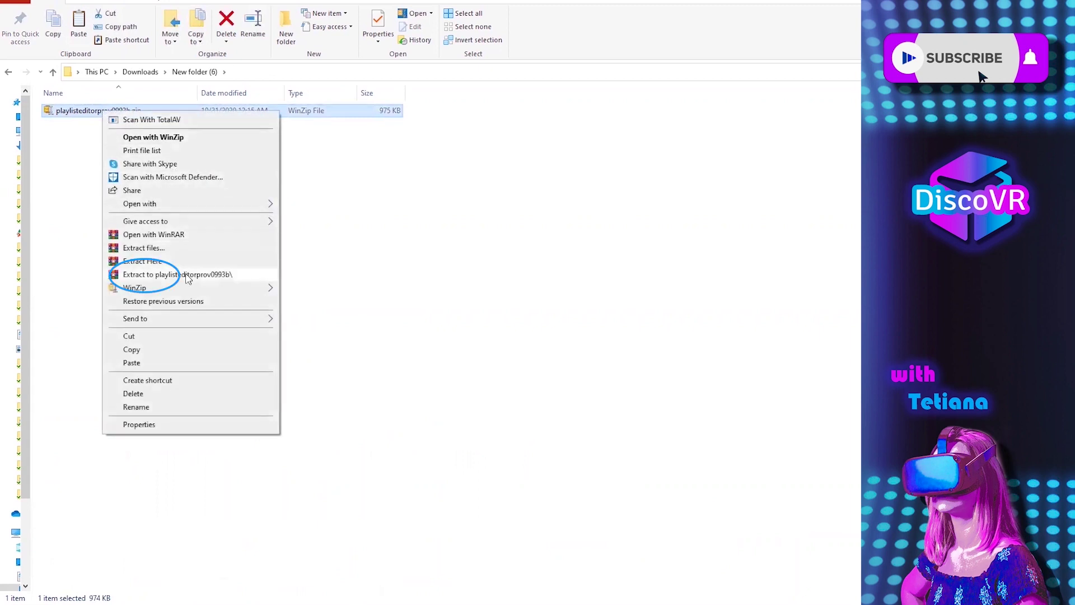
{"action": "left_click", "coordinate": [160, 274]}
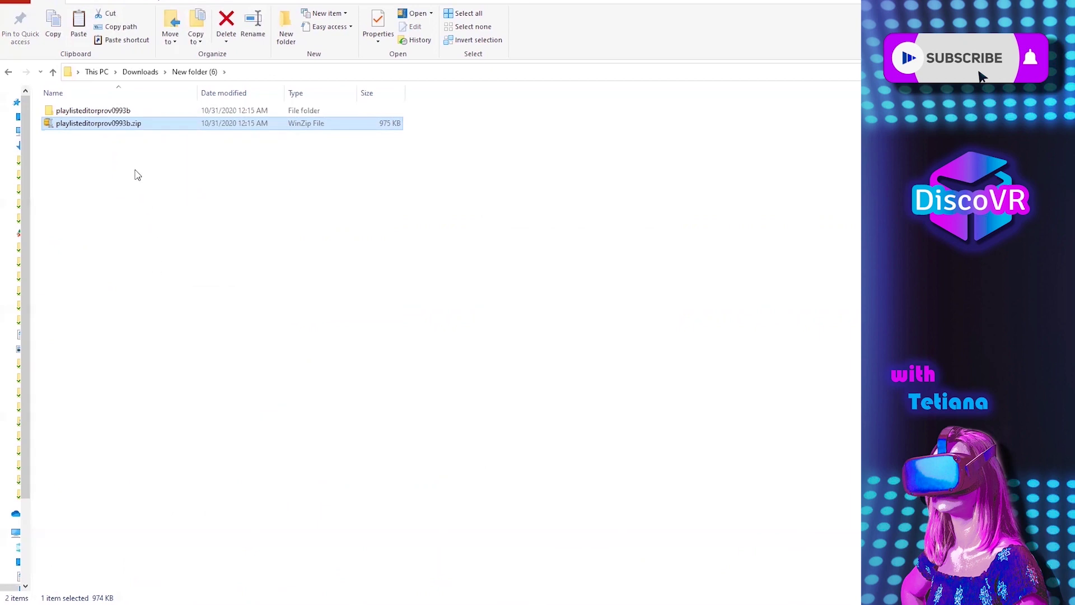
{"action": "double_click", "coordinate": [120, 115]}
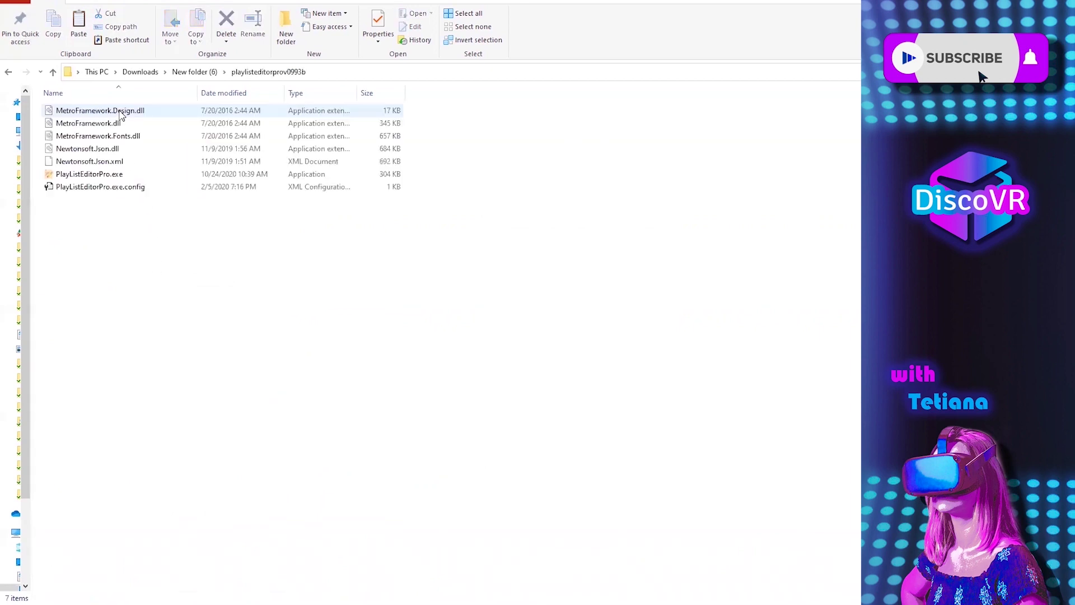
{"action": "double_click", "coordinate": [136, 177]}
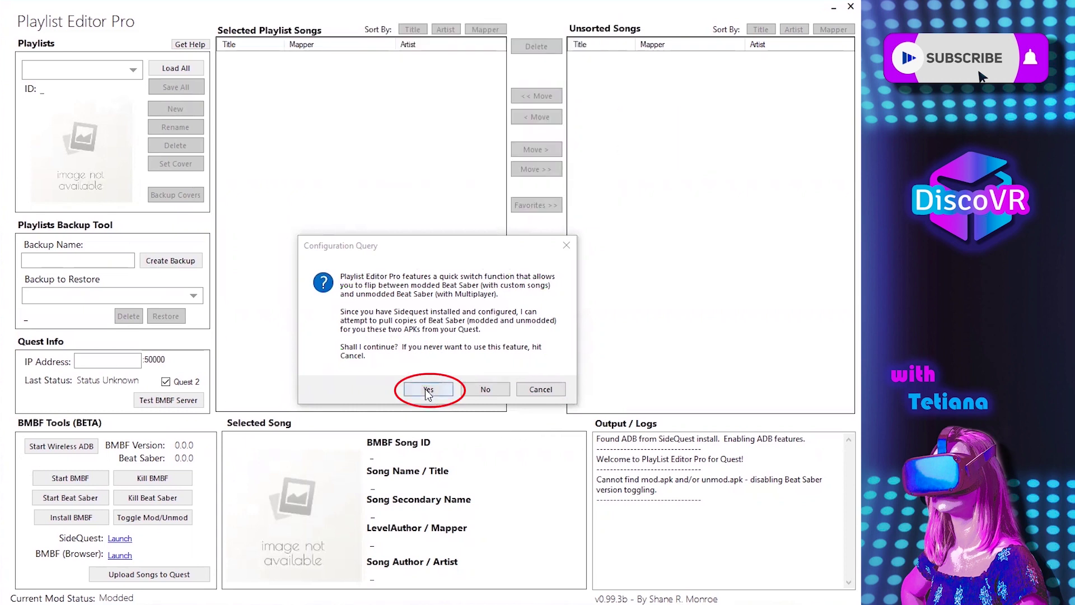
Step: Answer Yes to pulling modded and unmodded Beat Saber copies, then acknowledge the restart notice
{"action": "left_click", "coordinate": [425, 388]}
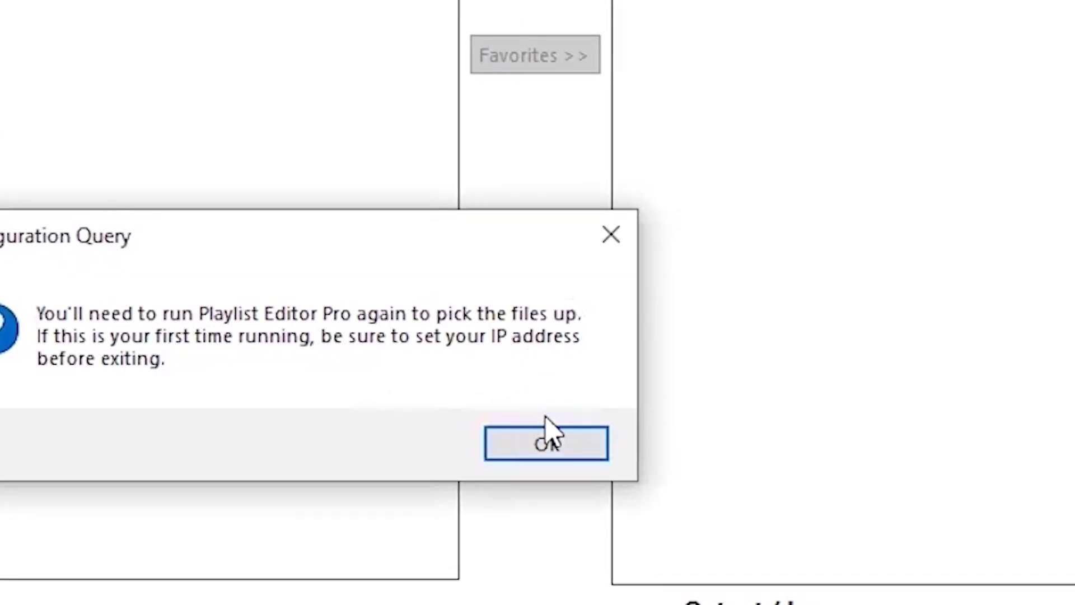
{"action": "left_click", "coordinate": [546, 443]}
Step: Enter Quest IP 192.168.2.117 with Quest 2 ticked and pass the BMBF server test
{"action": "left_click", "coordinate": [97, 360]}
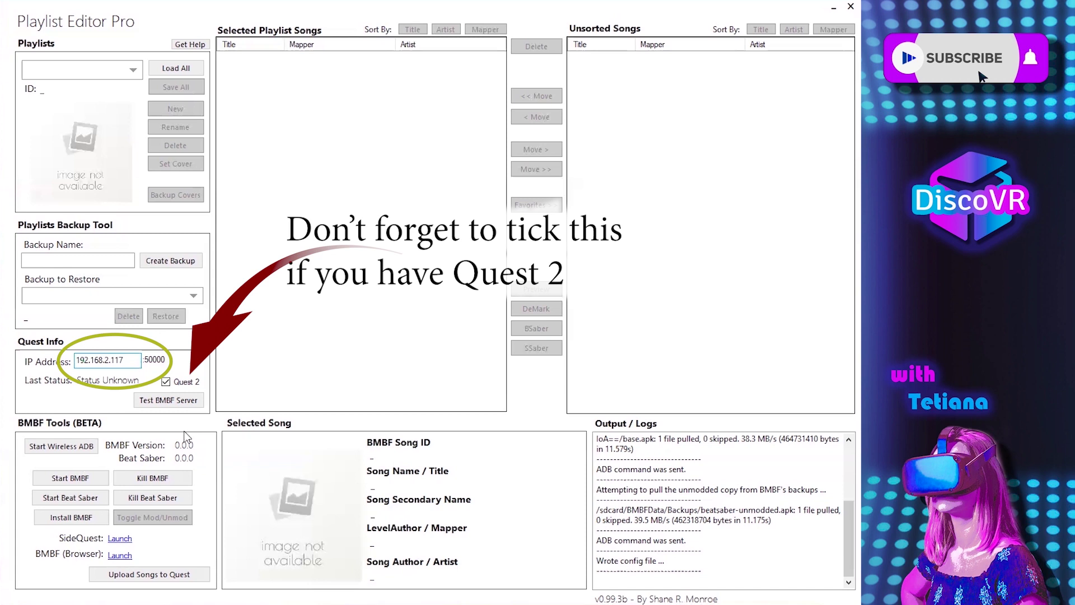
{"action": "left_click", "coordinate": [164, 401]}
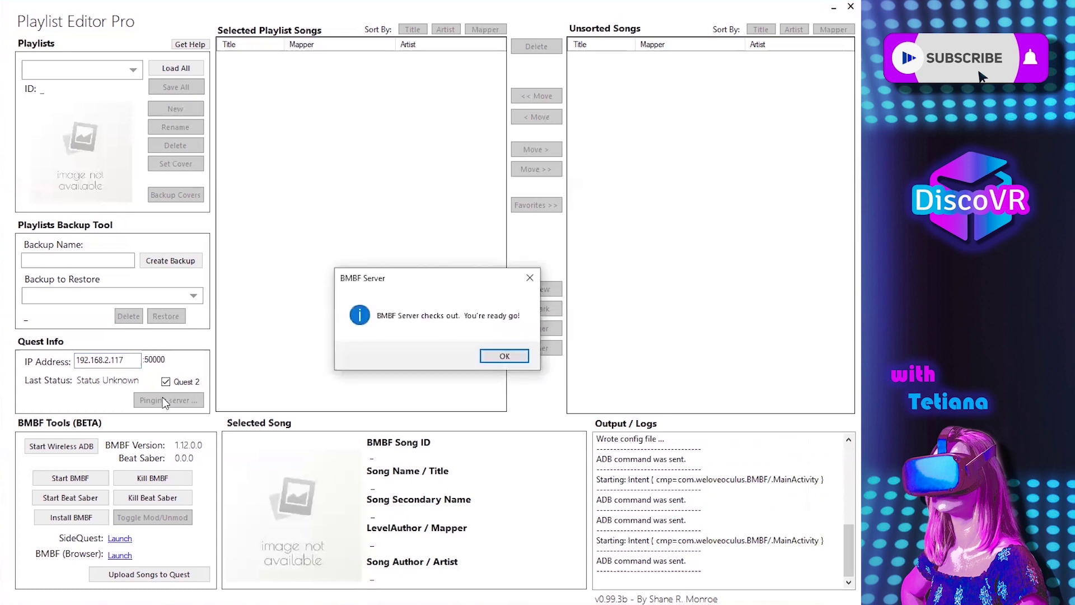
{"action": "left_click", "coordinate": [487, 360]}
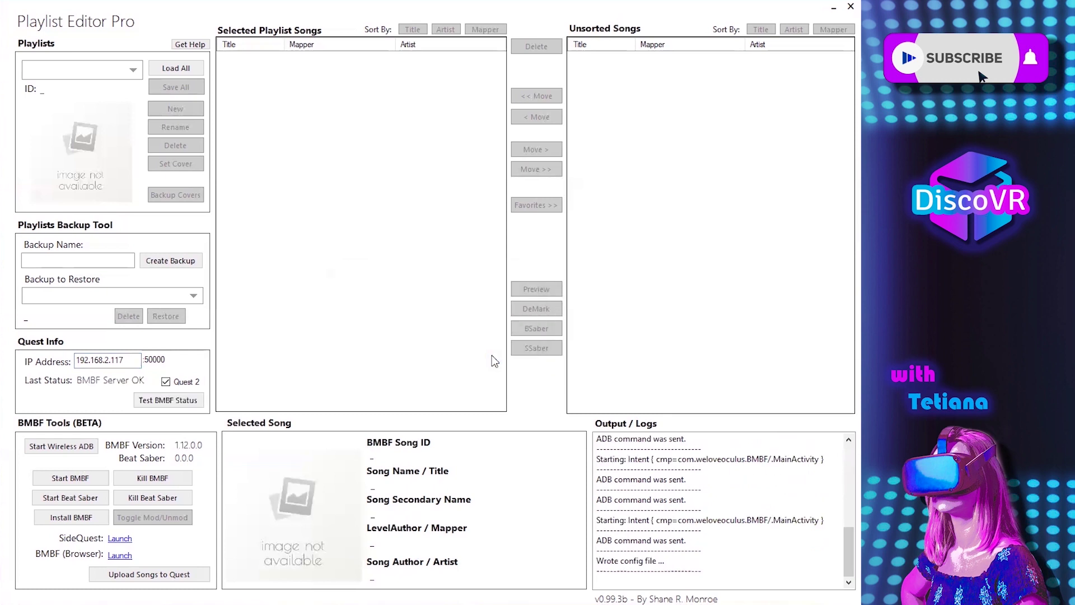
Step: Close Playlist Editor Pro and relaunch PlayListEditorPro.exe so it picks up mod.apk and unmod.apk
{"action": "left_click", "coordinate": [850, 7]}
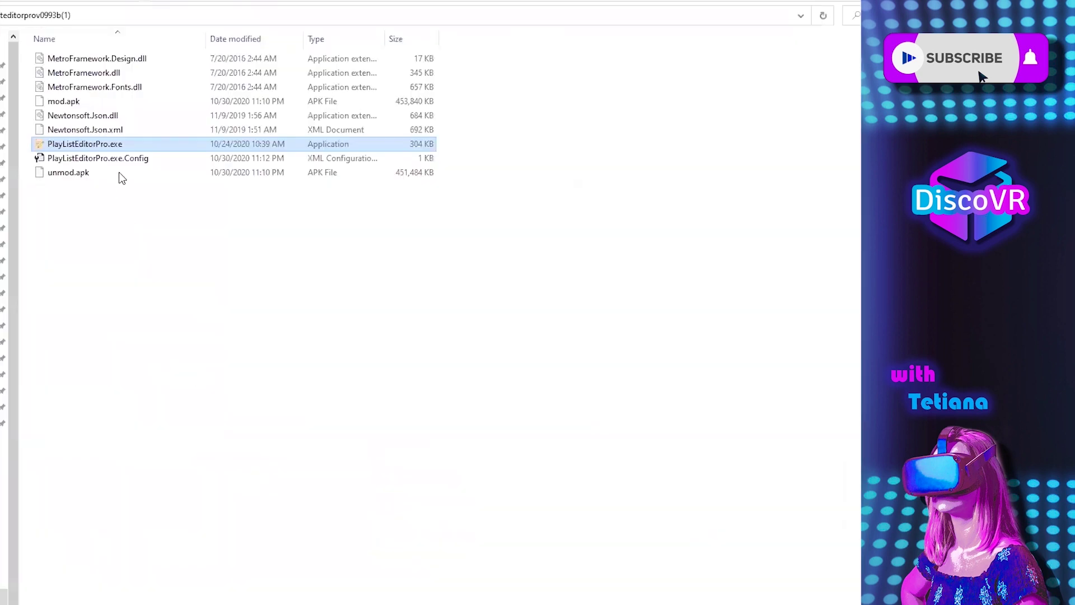
{"action": "double_click", "coordinate": [119, 142]}
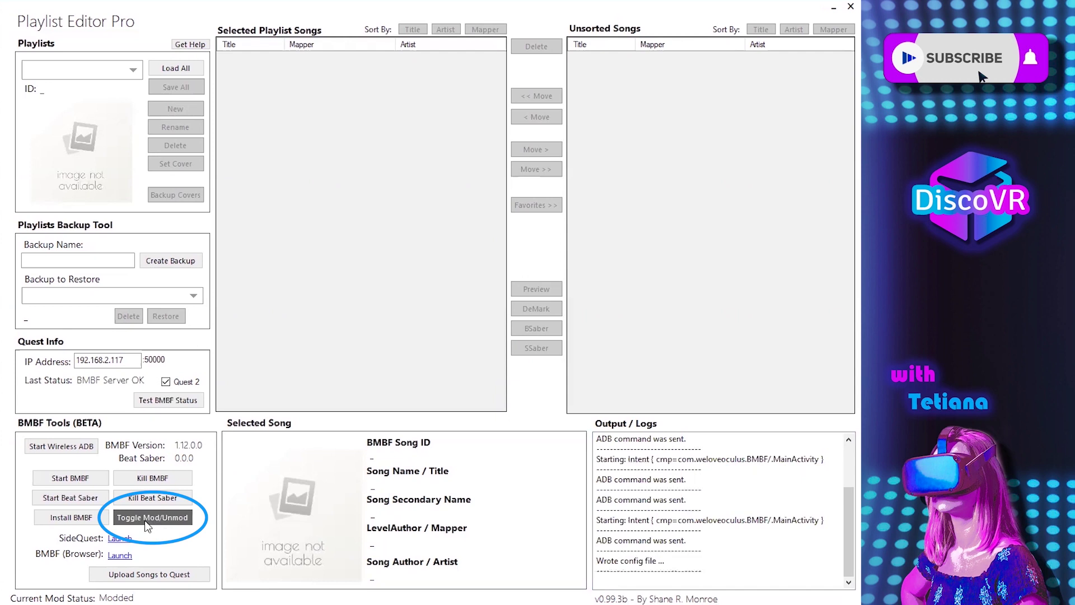
Step: Toggle Beat Saber to Un-Modded and highlight the log line confirming the switch
{"action": "left_click", "coordinate": [143, 520]}
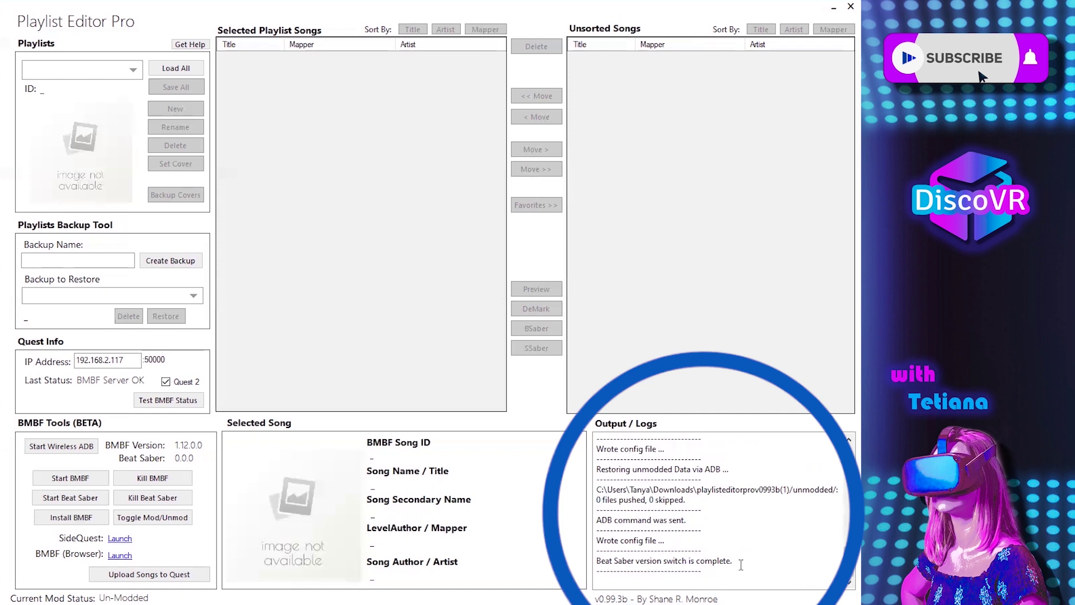
{"action": "left_click_drag", "start_coordinate": [740, 565], "coordinate": [597, 562]}
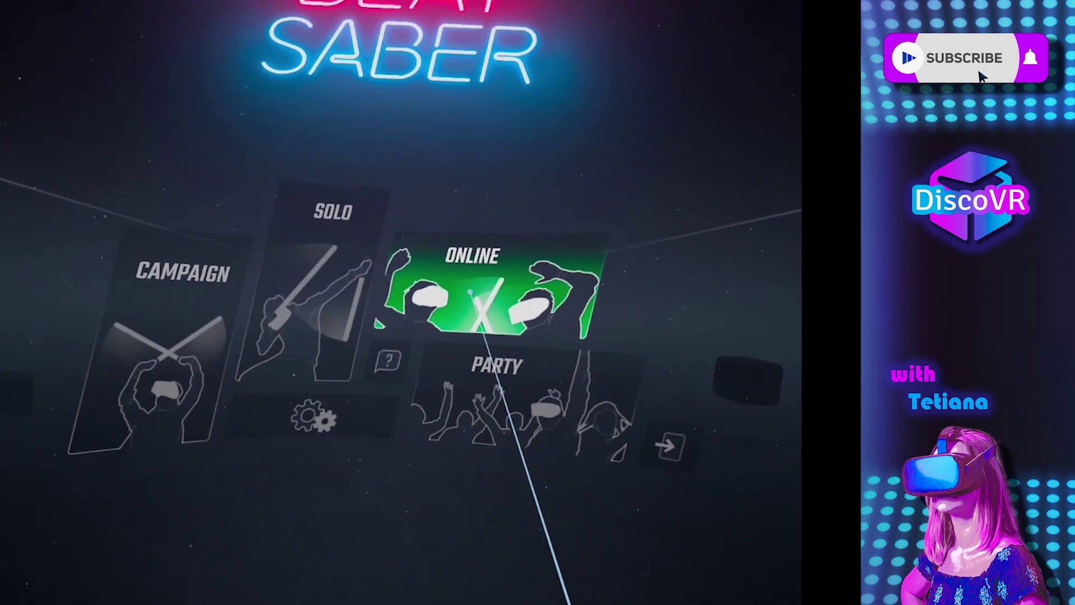
Step: Launch Beat Saber, accept the disclaimer, and create a randomized avatar
{"action": "left_click", "coordinate": [504, 414]}
{"action": "left_click", "coordinate": [482, 336]}
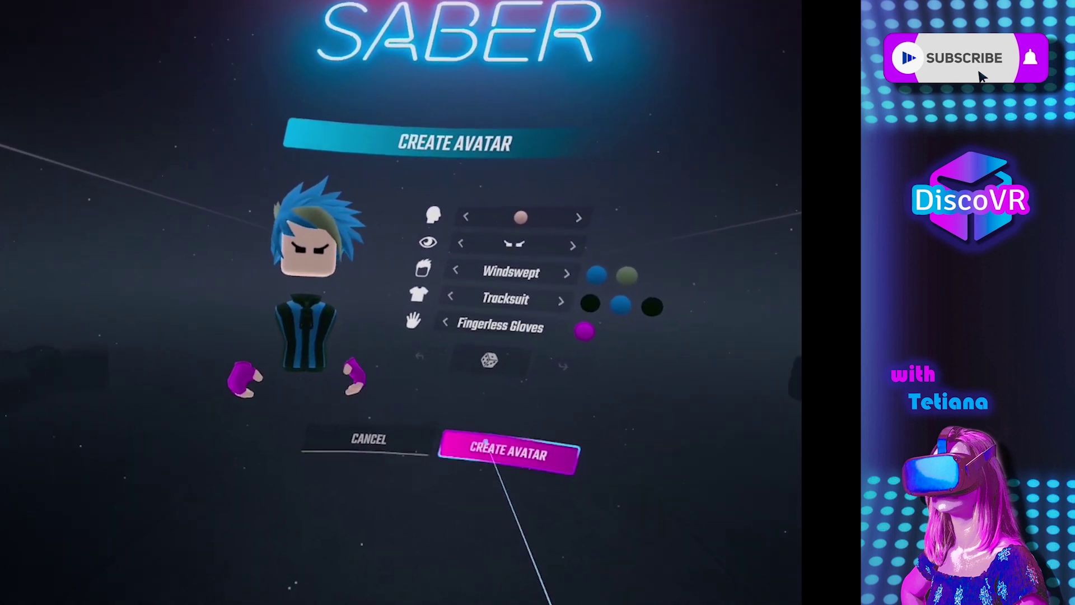
{"action": "left_click", "coordinate": [509, 385]}
{"action": "left_click", "coordinate": [508, 386]}
{"action": "left_click", "coordinate": [506, 387]}
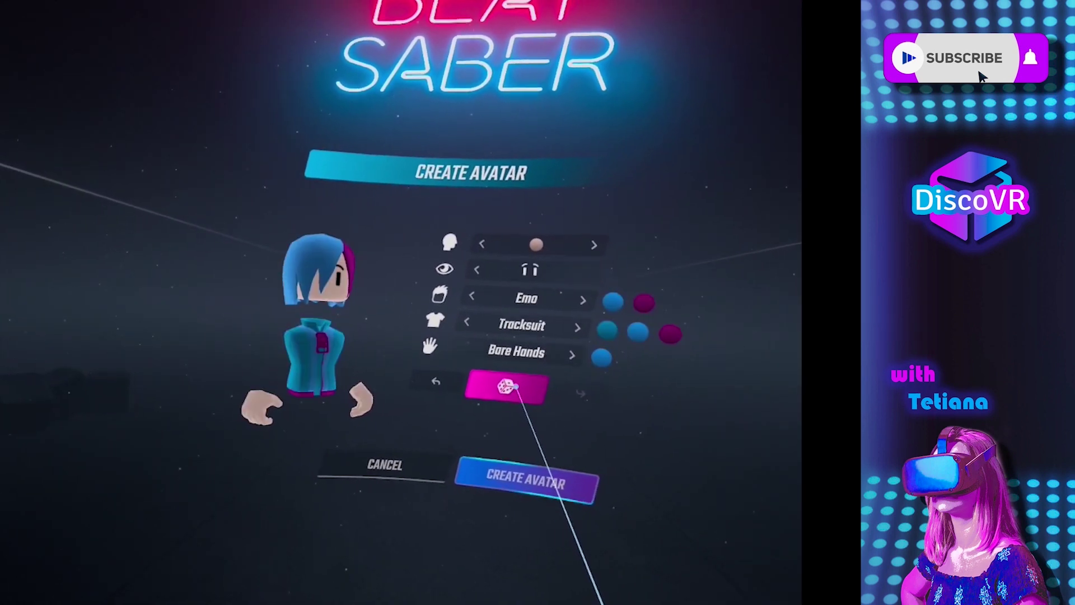
{"action": "left_click", "coordinate": [507, 387]}
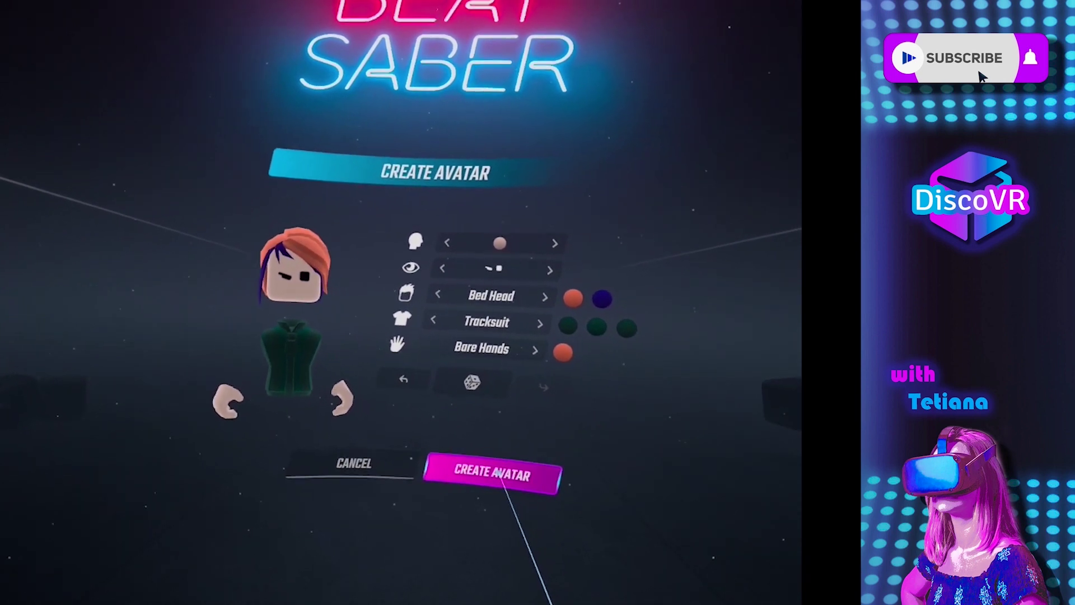
{"action": "left_click", "coordinate": [492, 473]}
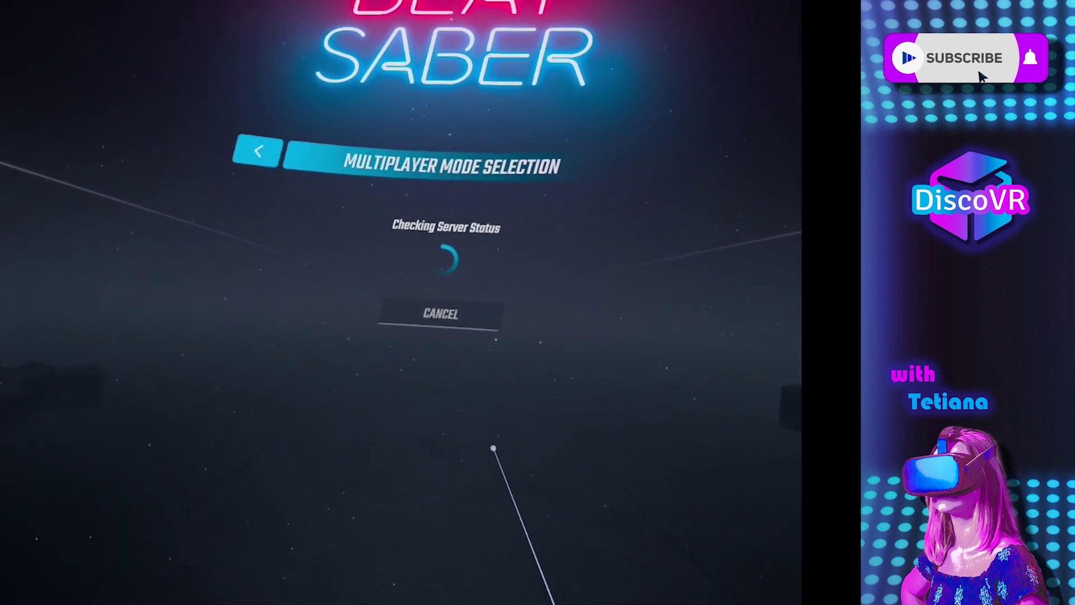
Step: Try and cancel a Quick Play match, then start Solo play without the tutorial
{"action": "left_click", "coordinate": [313, 313]}
{"action": "left_click", "coordinate": [360, 358]}
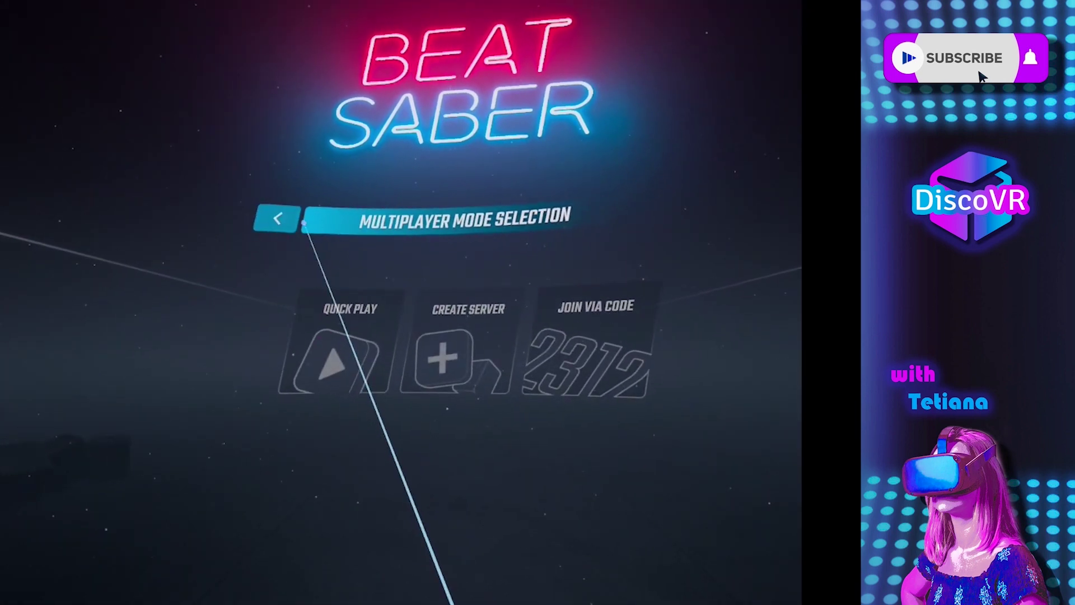
{"action": "left_click", "coordinate": [297, 221]}
{"action": "left_click", "coordinate": [408, 347]}
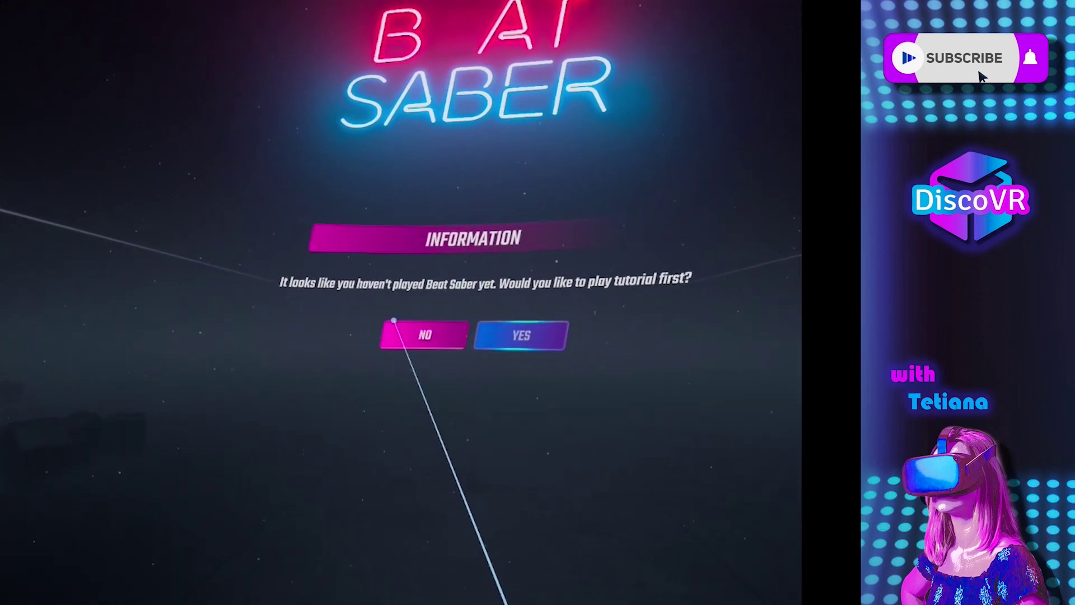
{"action": "left_click", "coordinate": [394, 322]}
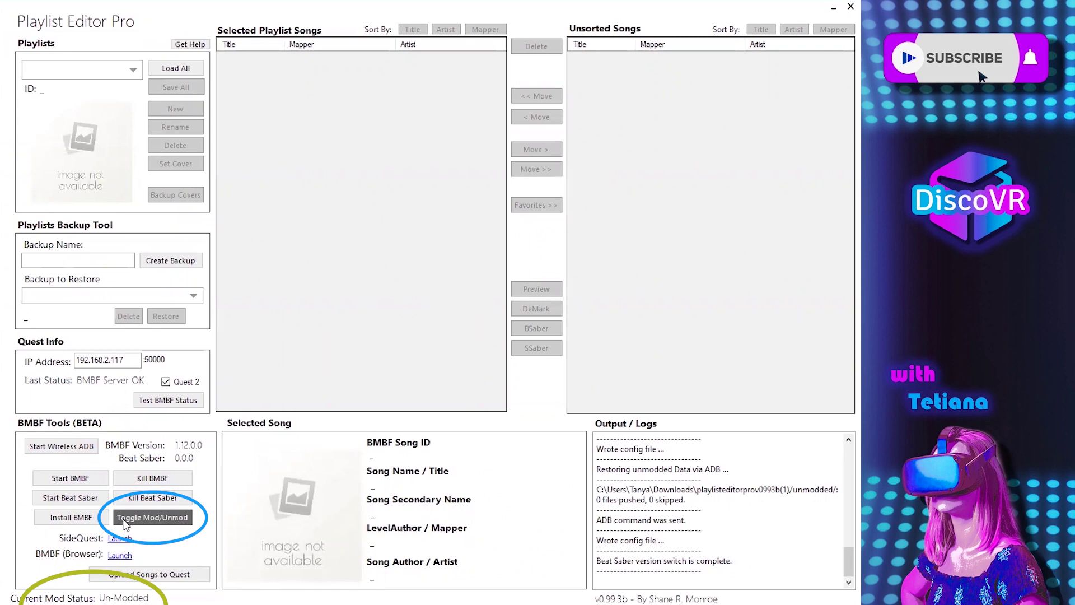
Step: Toggle Beat Saber back to Modded, then view the Custom Maps pack in Solo
{"action": "left_click", "coordinate": [172, 524]}
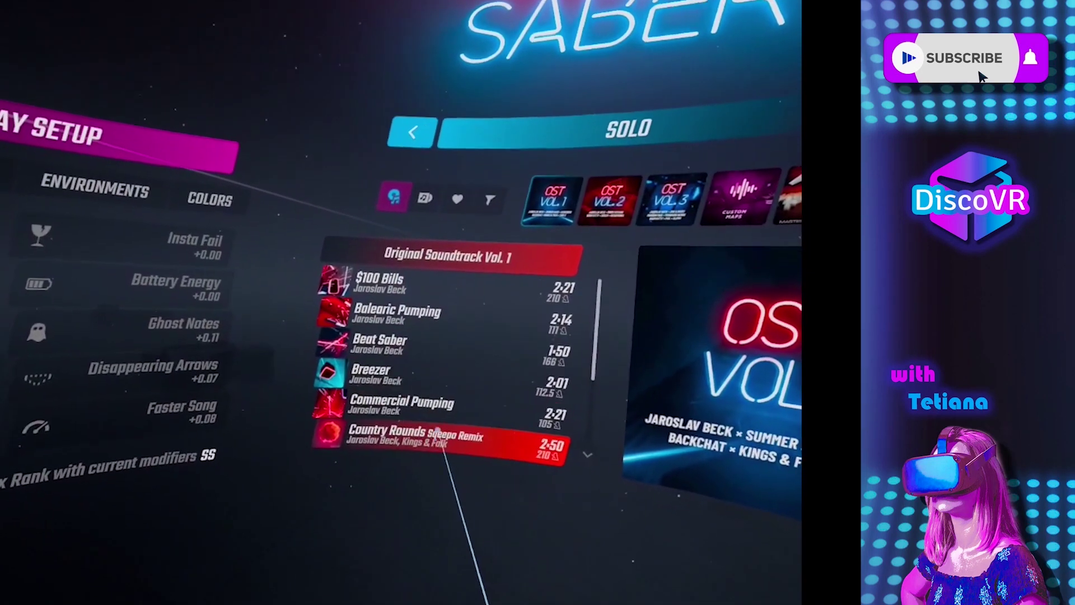
{"action": "left_click", "coordinate": [162, 482]}
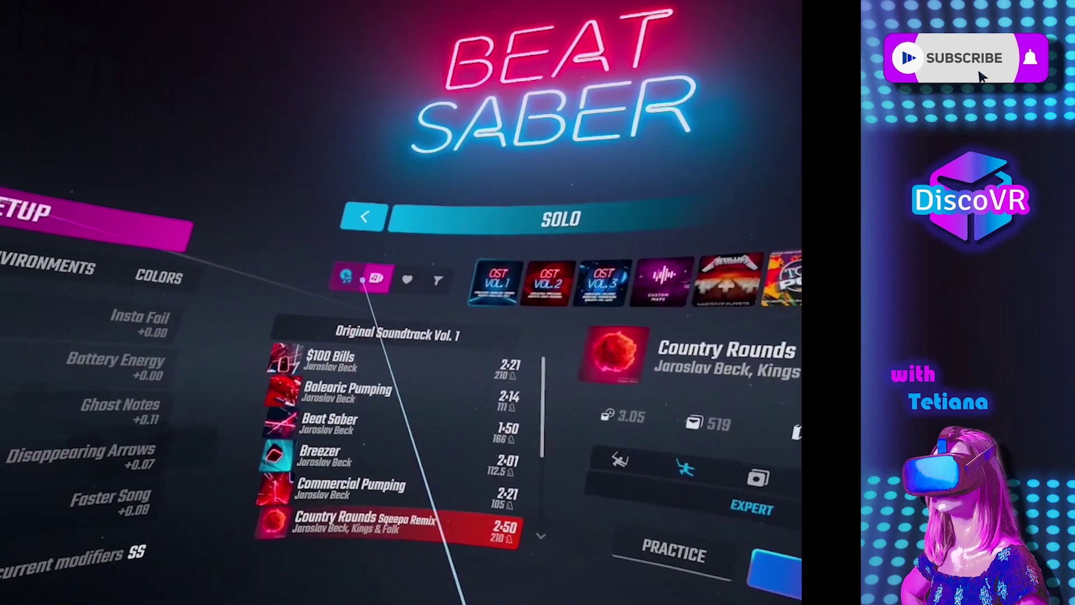
{"action": "left_click", "coordinate": [370, 277]}
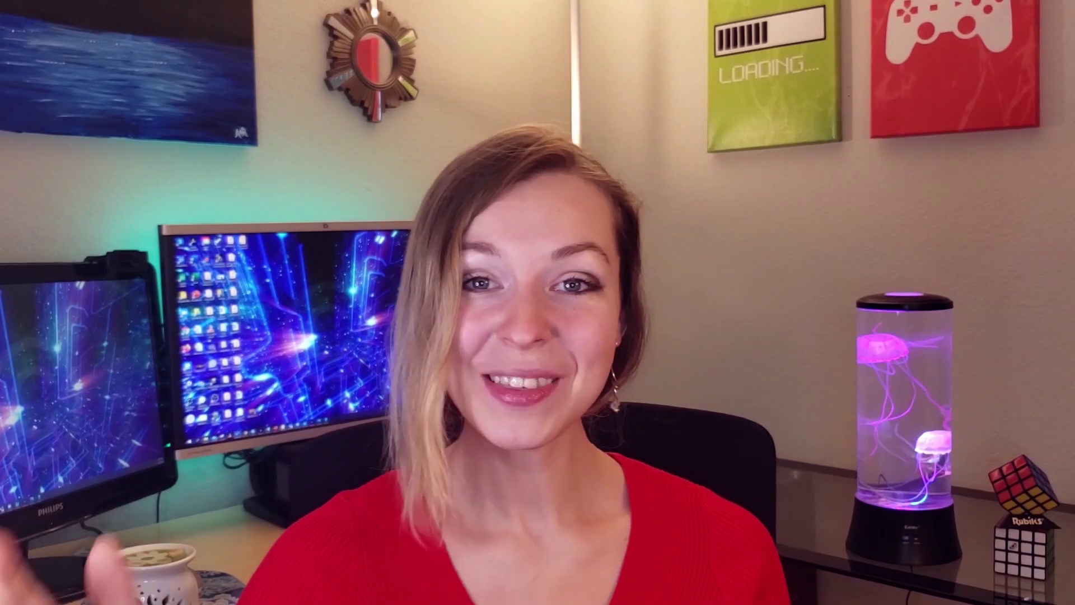